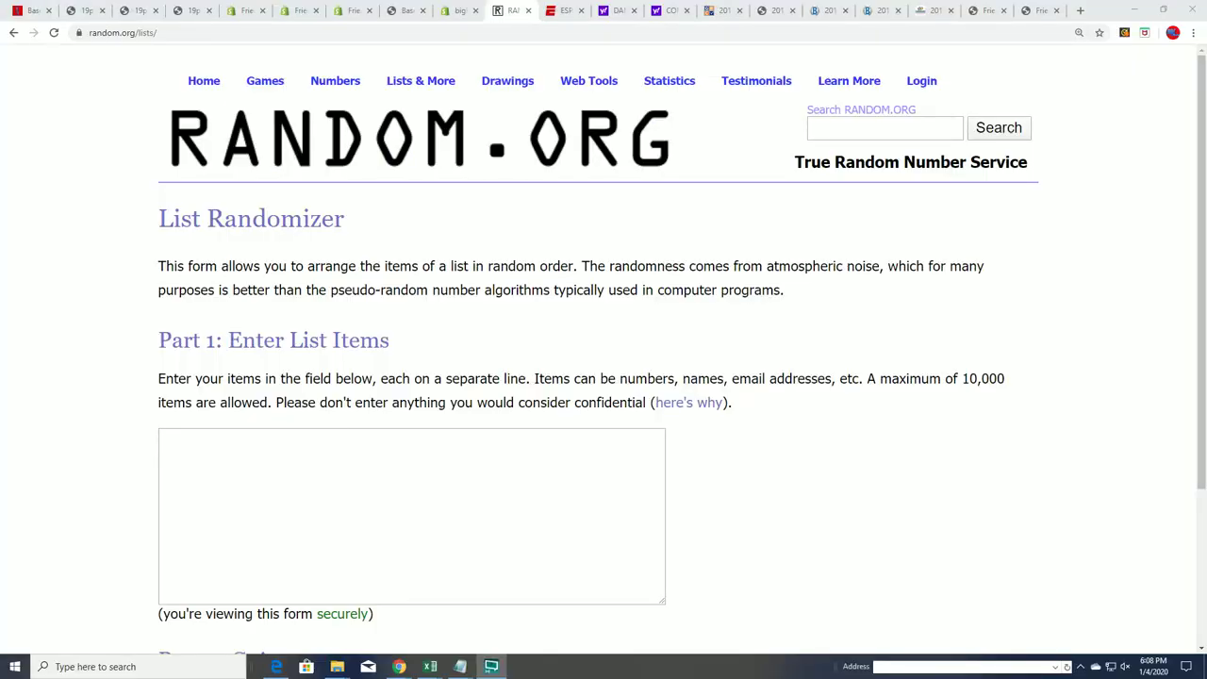
Copy the 19 owner names from the Notepad notes.
click(460, 667)
drag(912, 79, 798, 79)
mouse_move(624, 320)
mouse_down()
mouse_move(603, 175)
mouse_move(564, 100)
mouse_up()
right_click(580, 111)
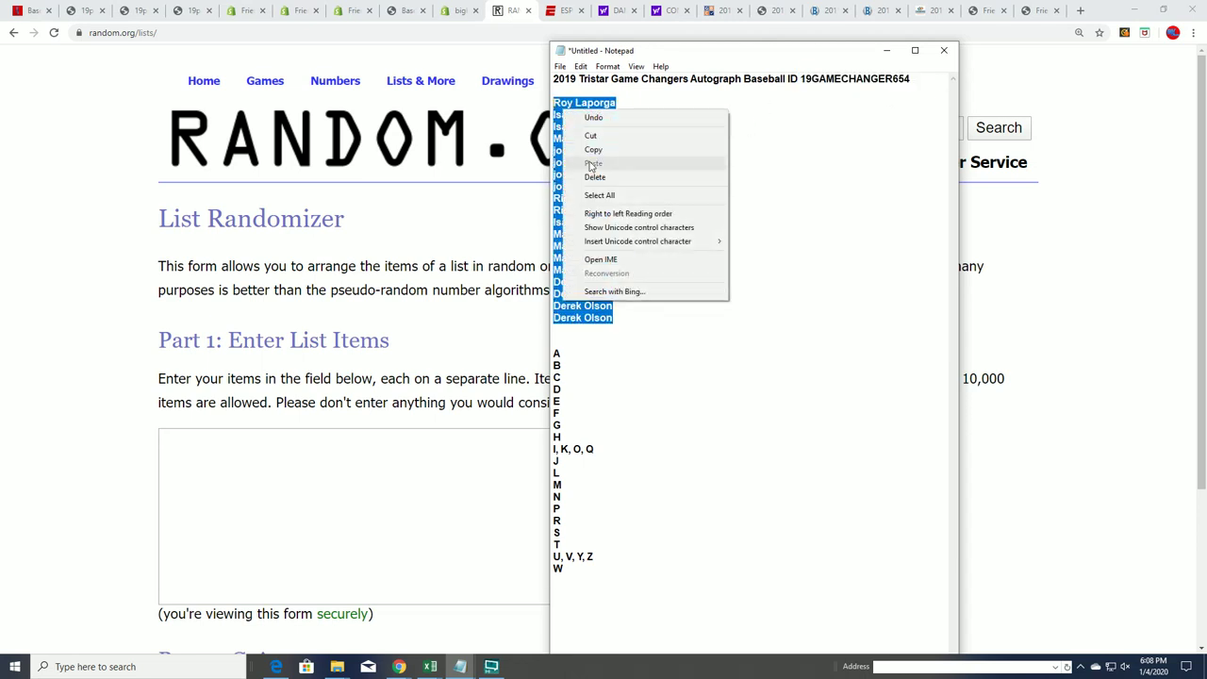
click(593, 149)
Paste the owner names into the List Randomizer box and randomize them.
click(208, 467)
right_click(171, 441)
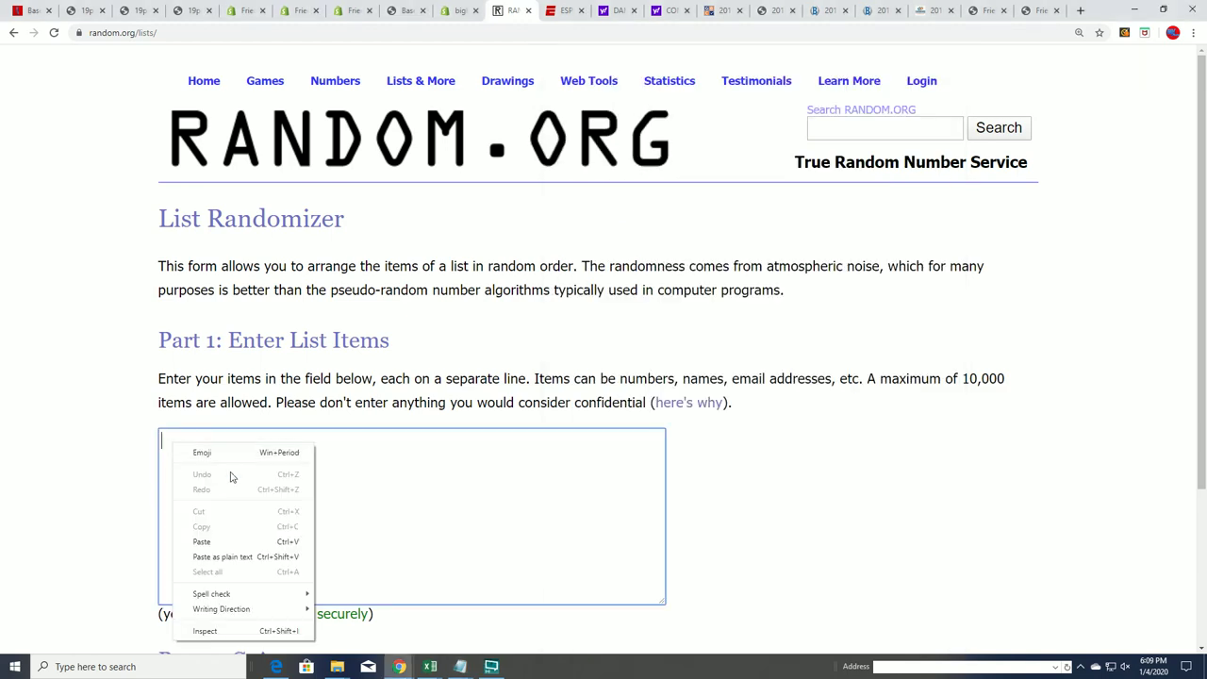
click(202, 537)
scroll(298, 544, down, 2)
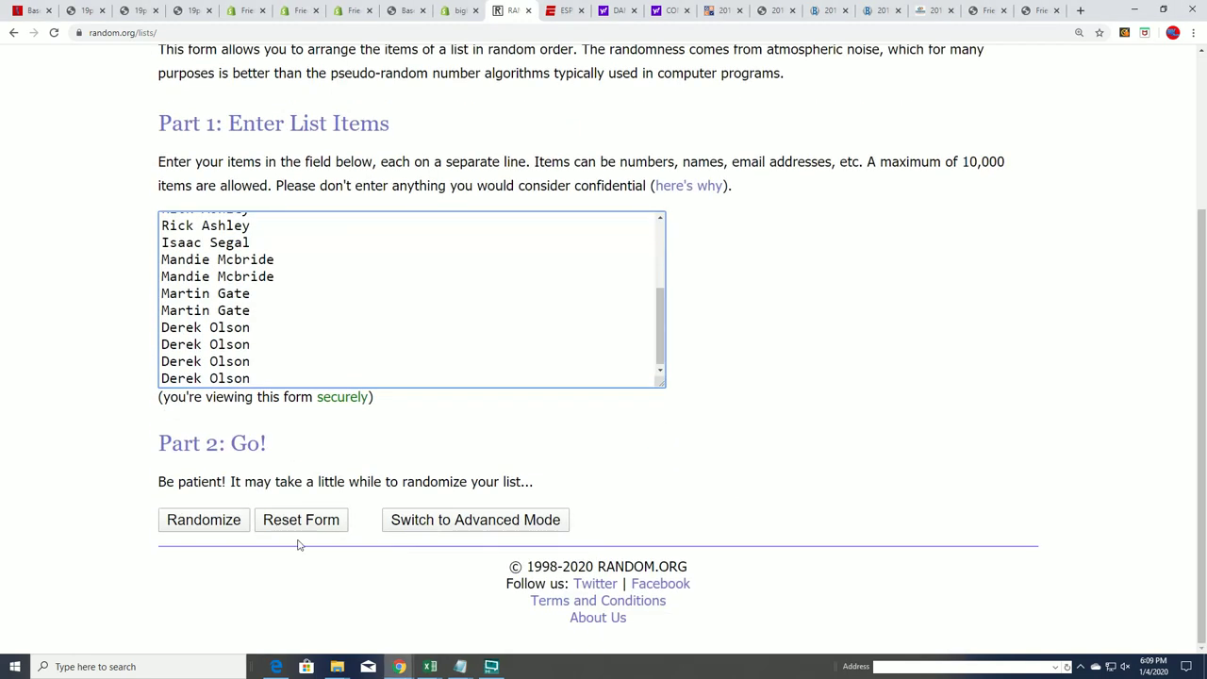
click(209, 520)
Reshuffle the owner list repeatedly with Again!
scroll(213, 514, down, 2)
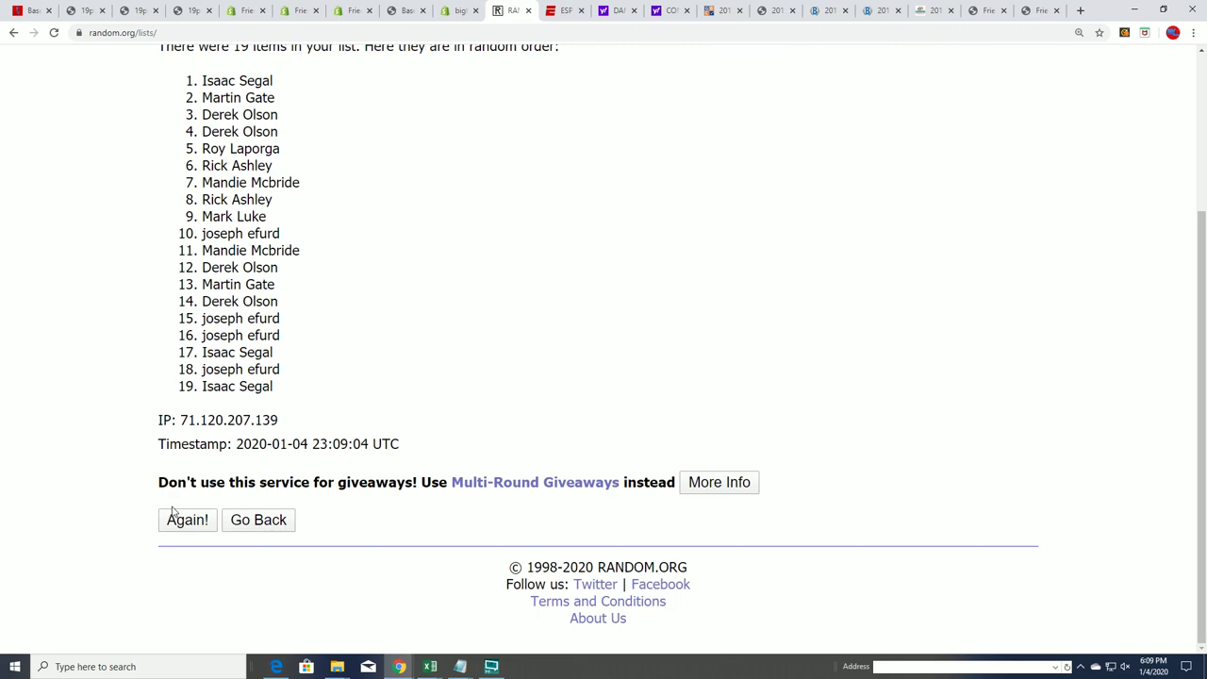
click(179, 517)
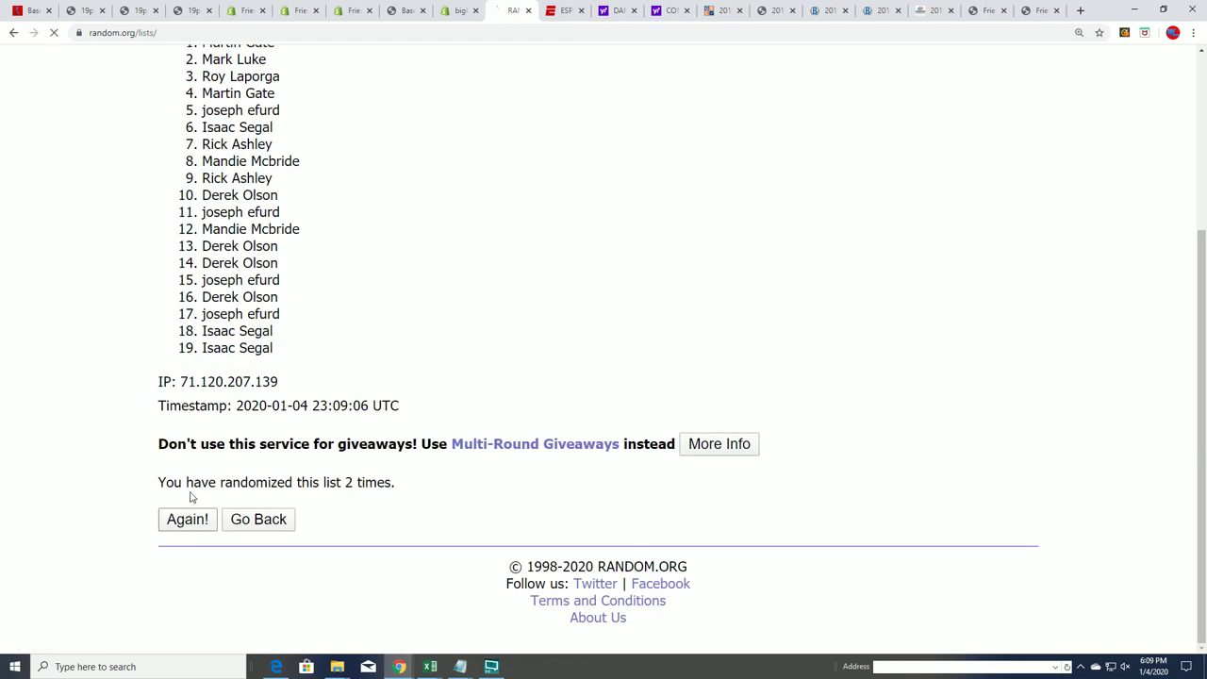
click(169, 580)
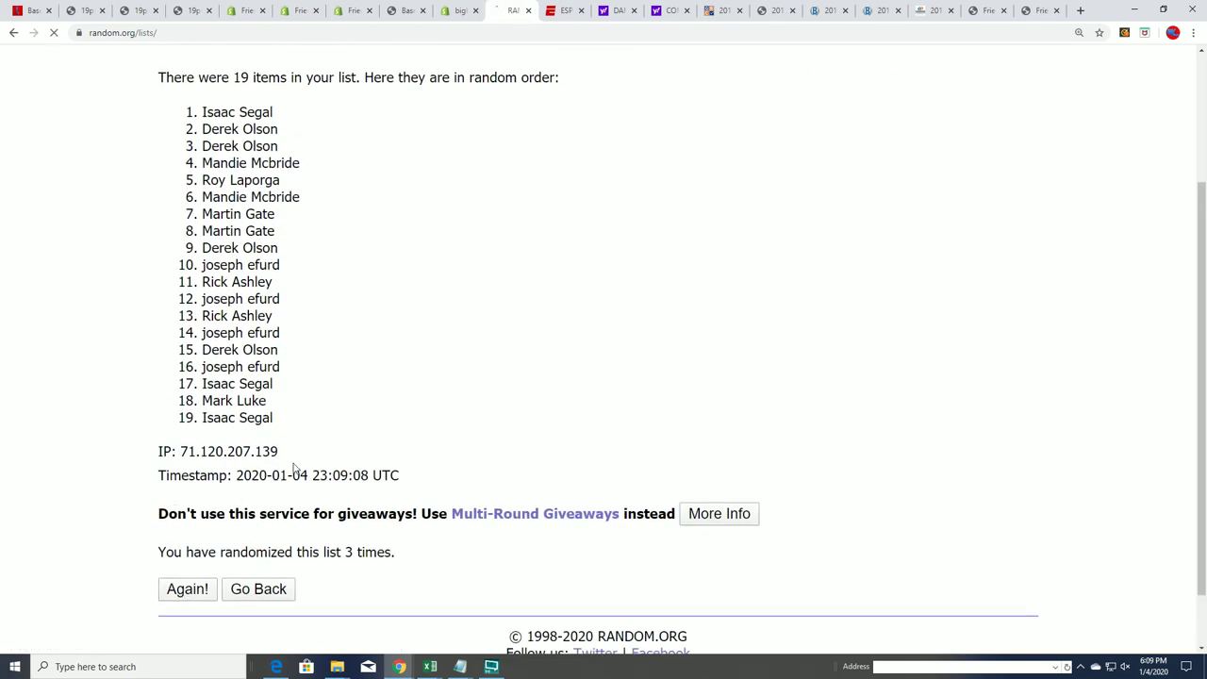
scroll(465, 399, down, 3)
click(189, 526)
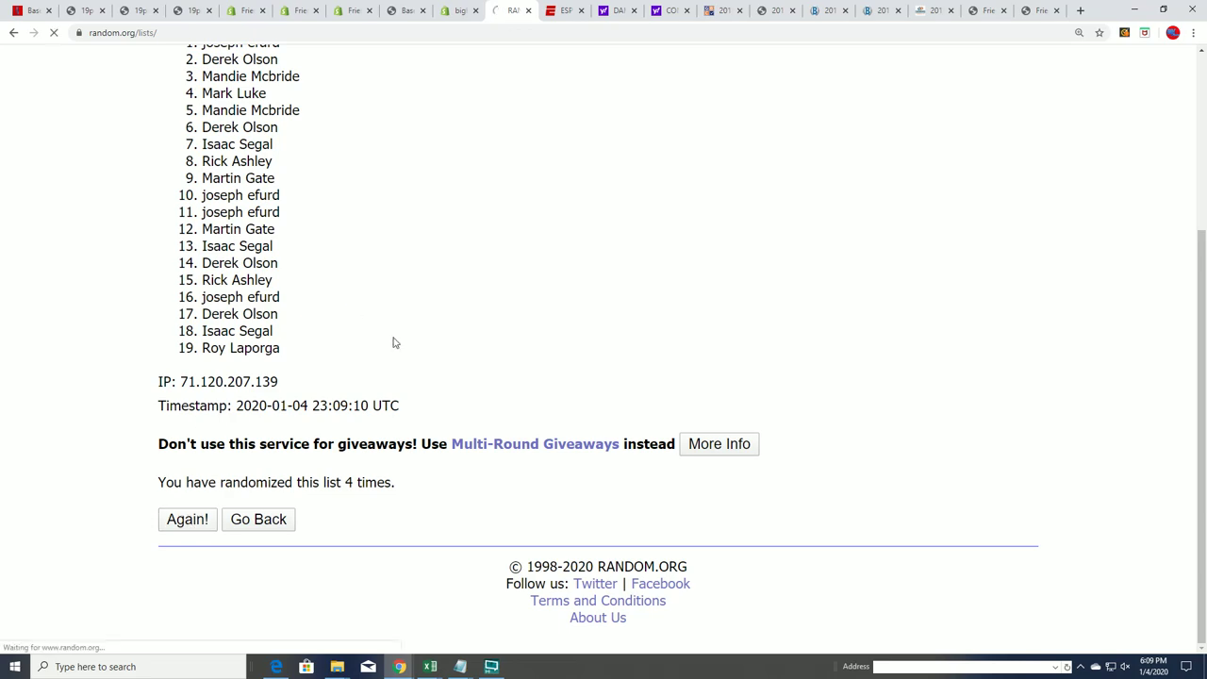
click(179, 532)
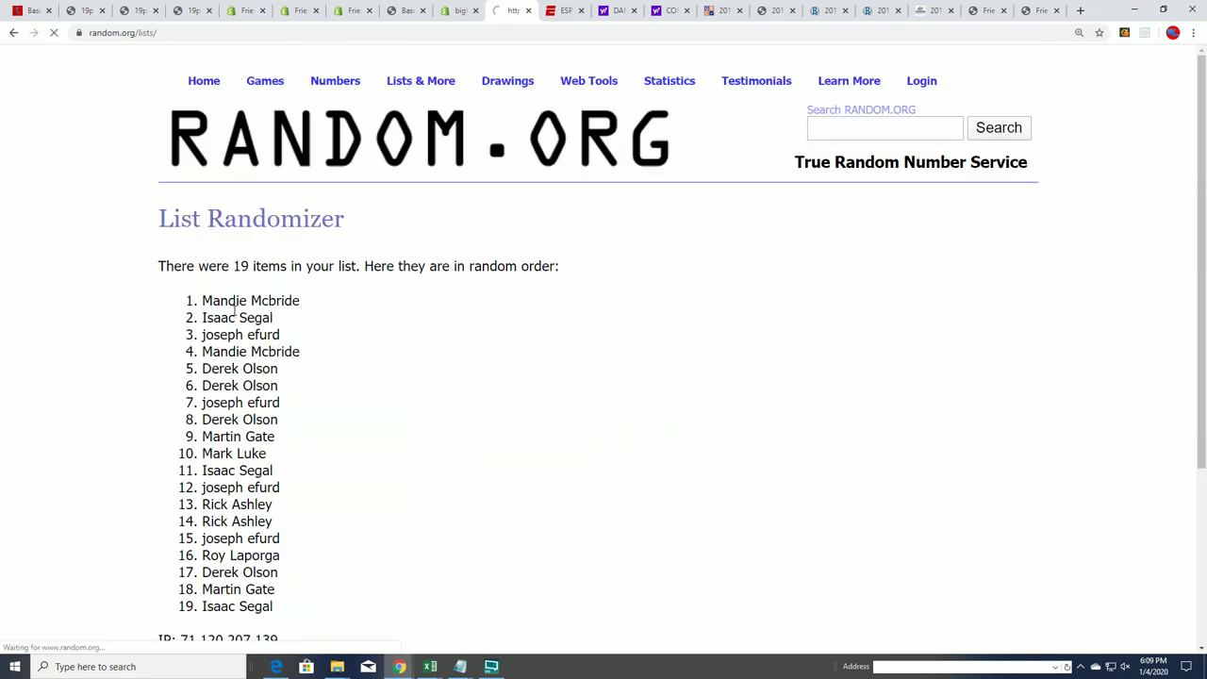
scroll(215, 356, down, 1)
scroll(375, 455, down, 1)
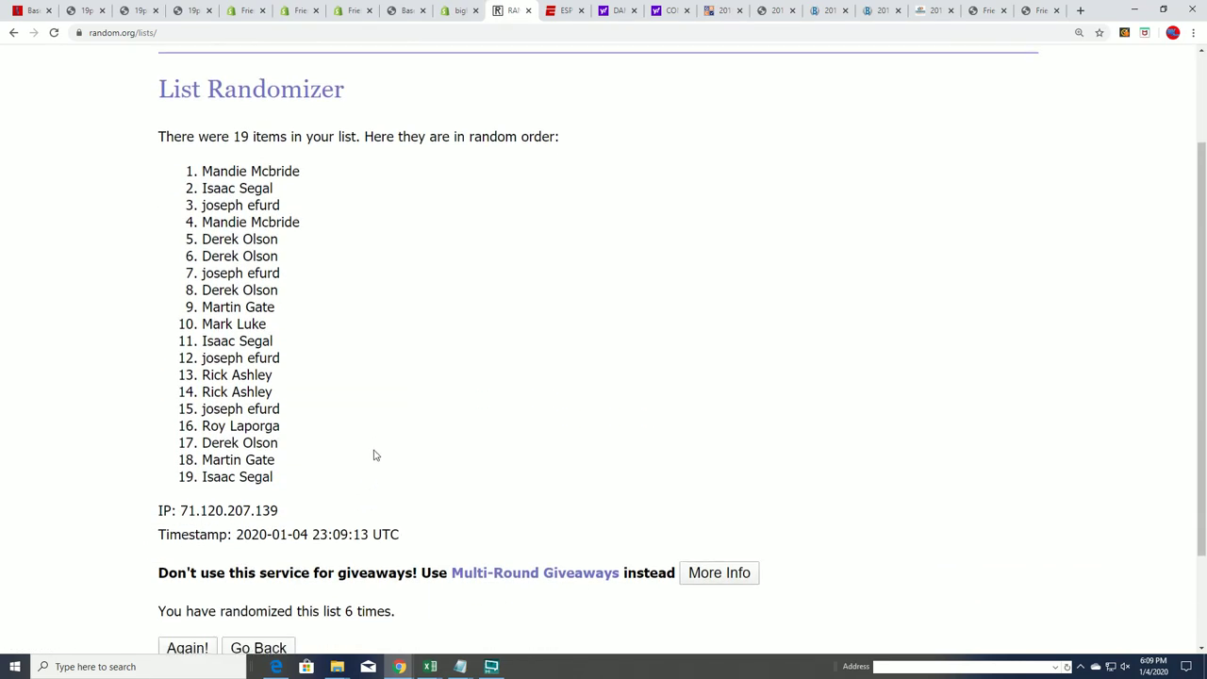
click(190, 531)
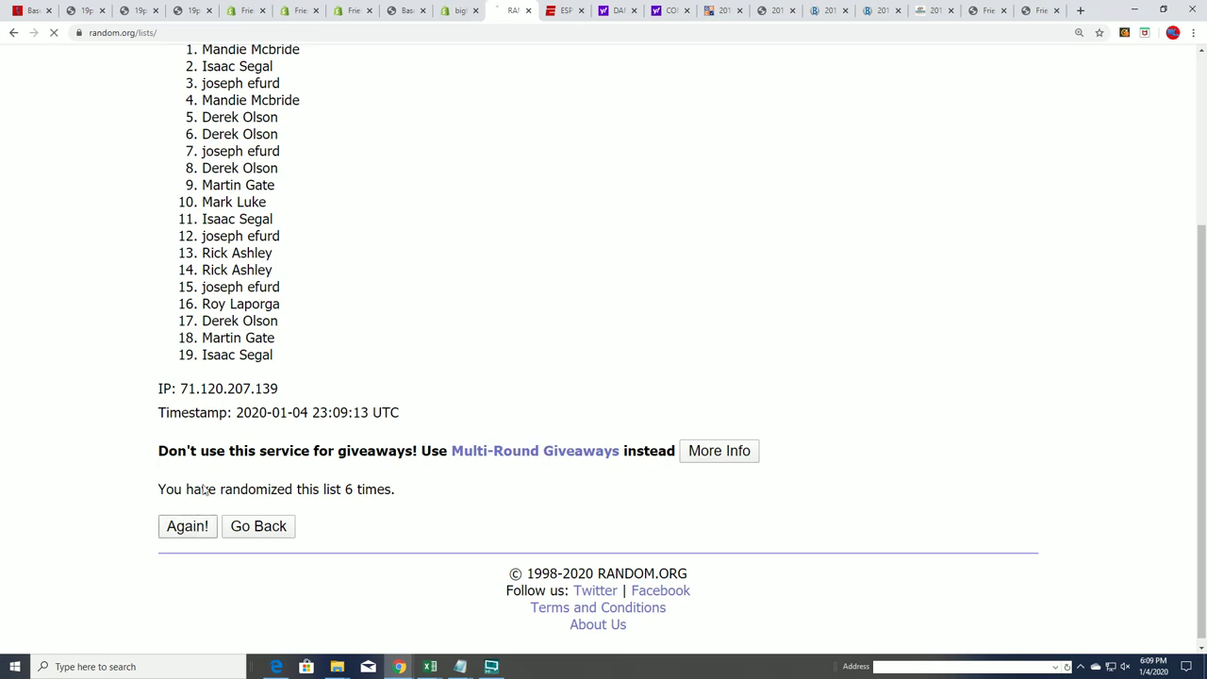
Copy all 19 names from the final shuffled list.
scroll(193, 170, down, 1)
drag(204, 168, 316, 493)
right_click(204, 300)
click(253, 314)
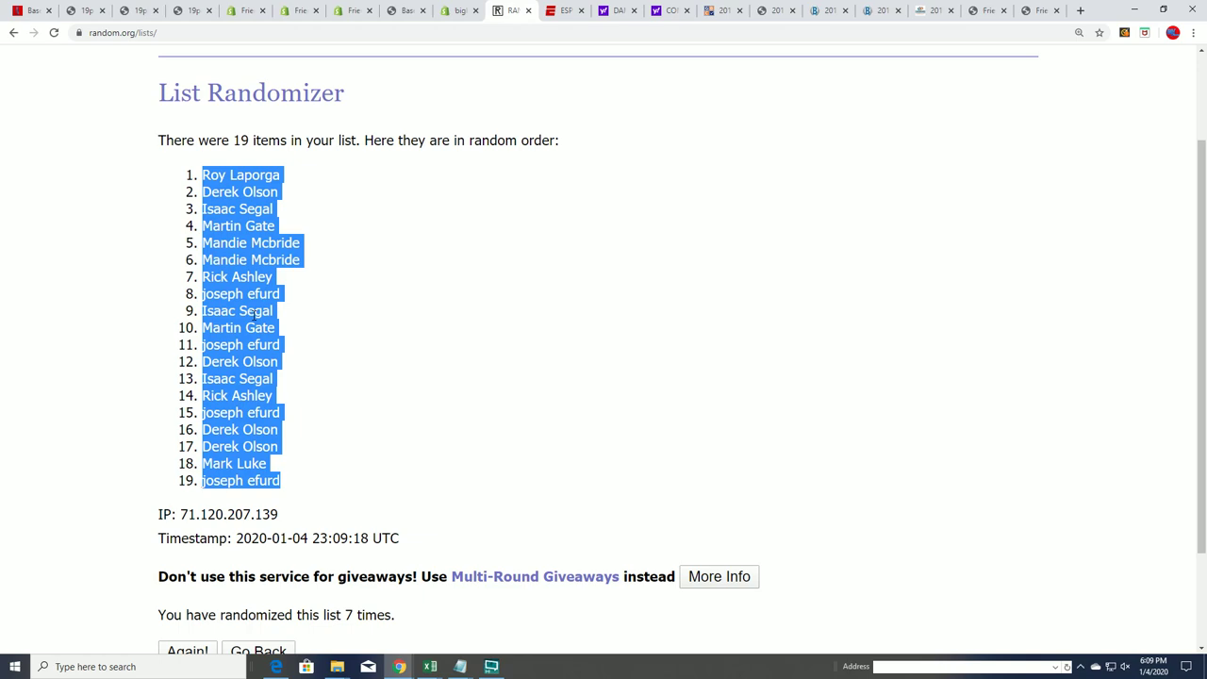
Paste the shuffled names into A2:A20 with Match Destination Formatting, zoom to 160%, and select B2.
key(alt+Tab)
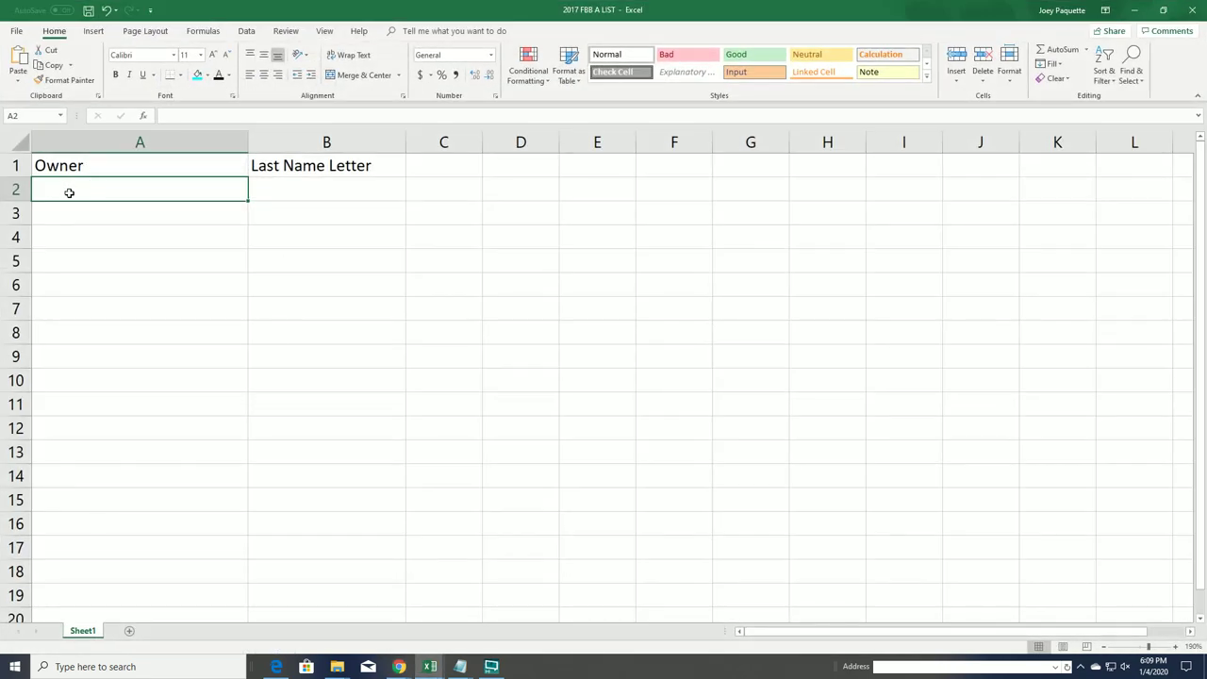
right_click(56, 188)
click(101, 245)
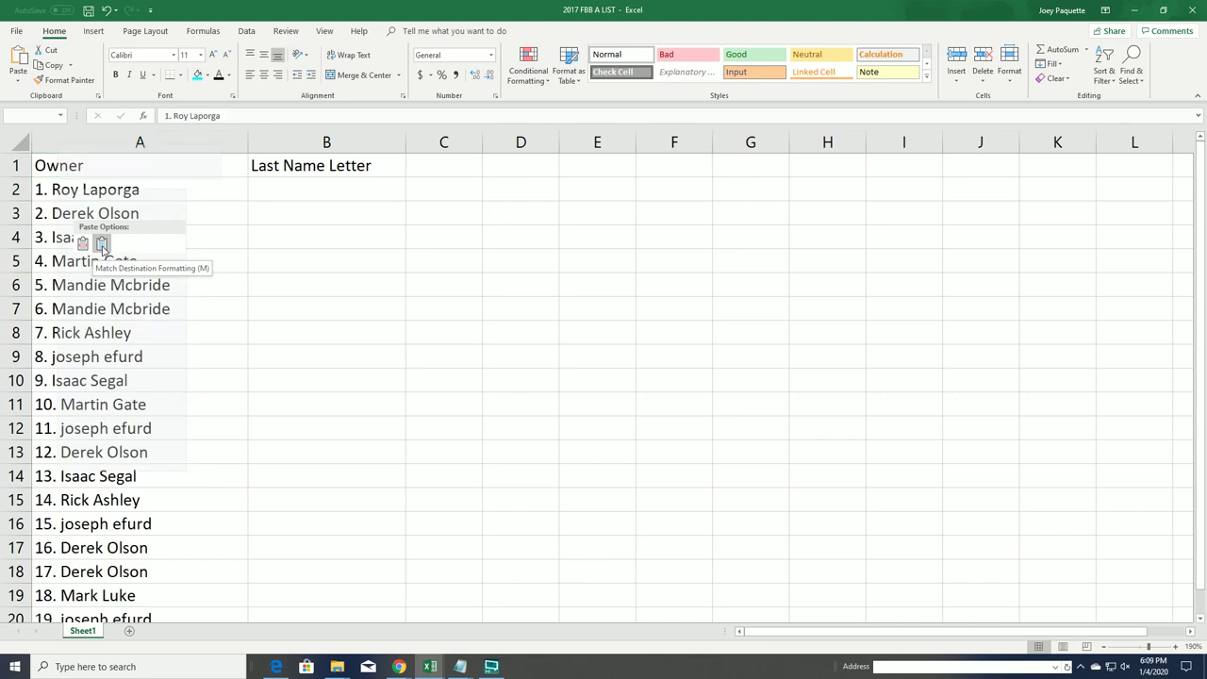
click(101, 244)
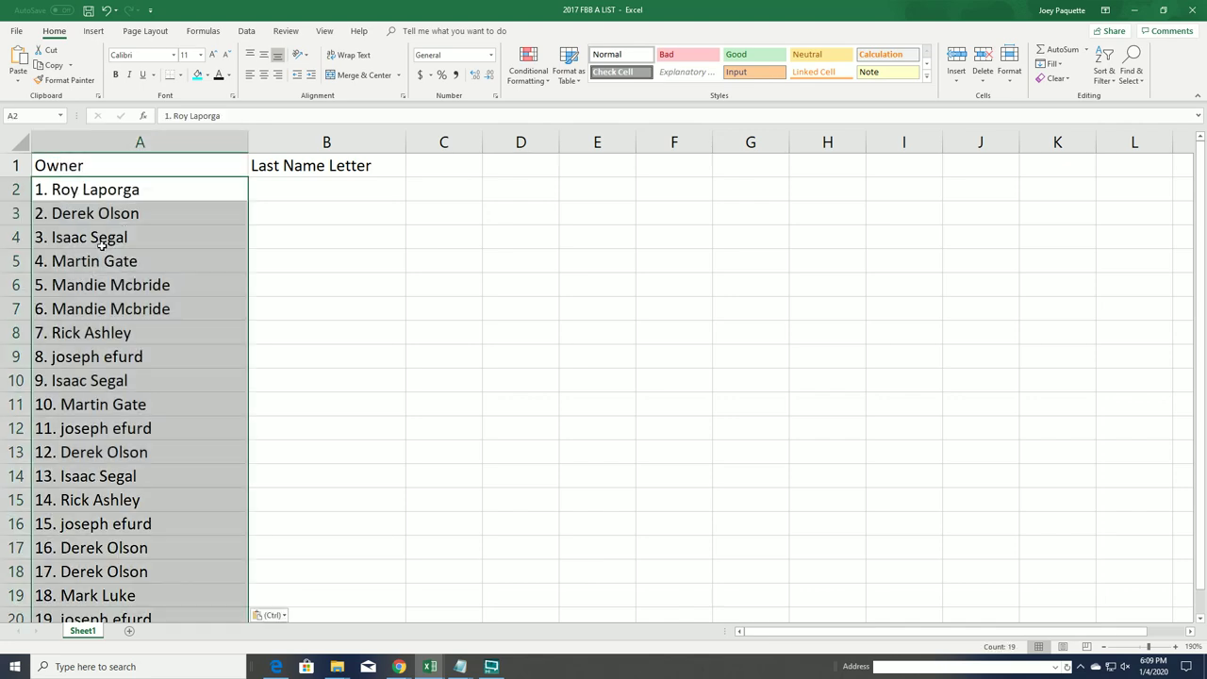
click(1105, 647)
click(1106, 647)
click(1105, 647)
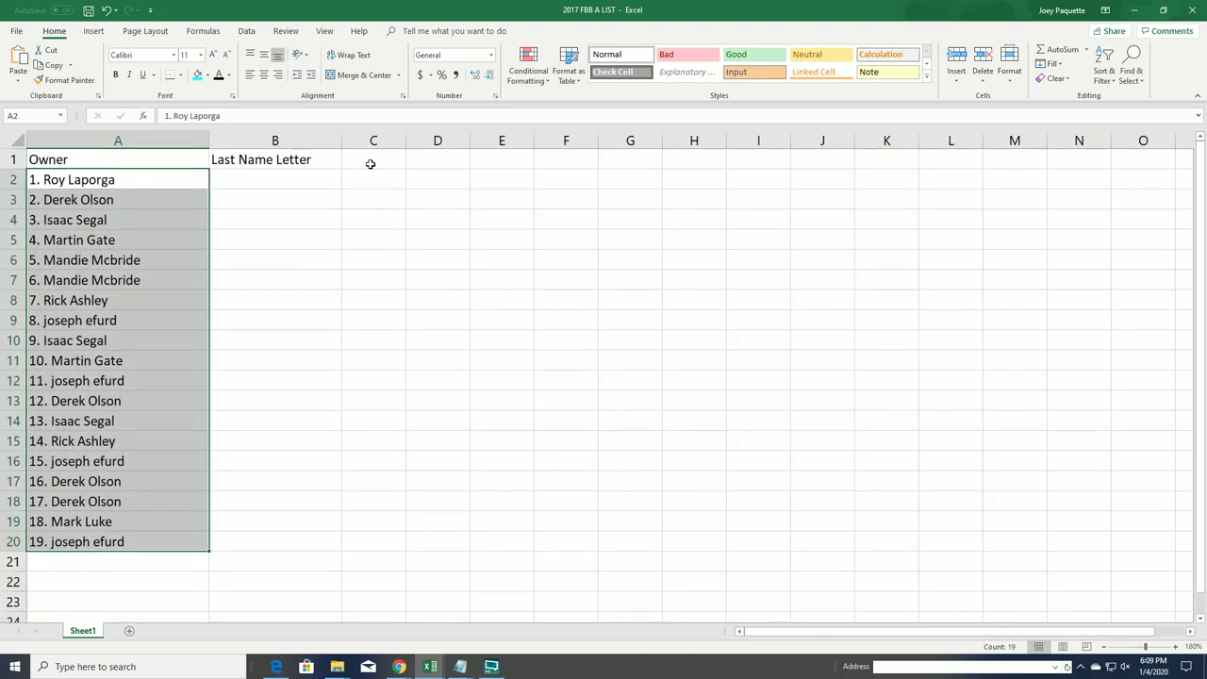
click(272, 179)
Start a fresh List Randomizer and copy the last-name letters from Notepad.
click(1135, 9)
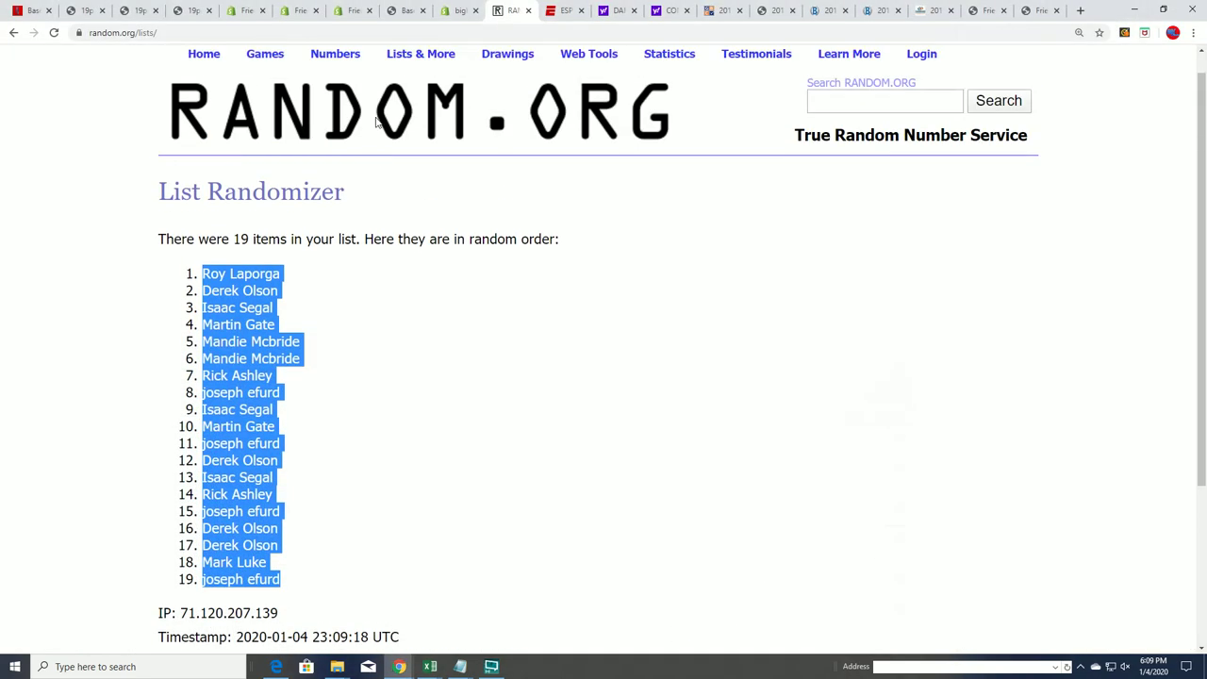
mouse_move(424, 83)
click(497, 116)
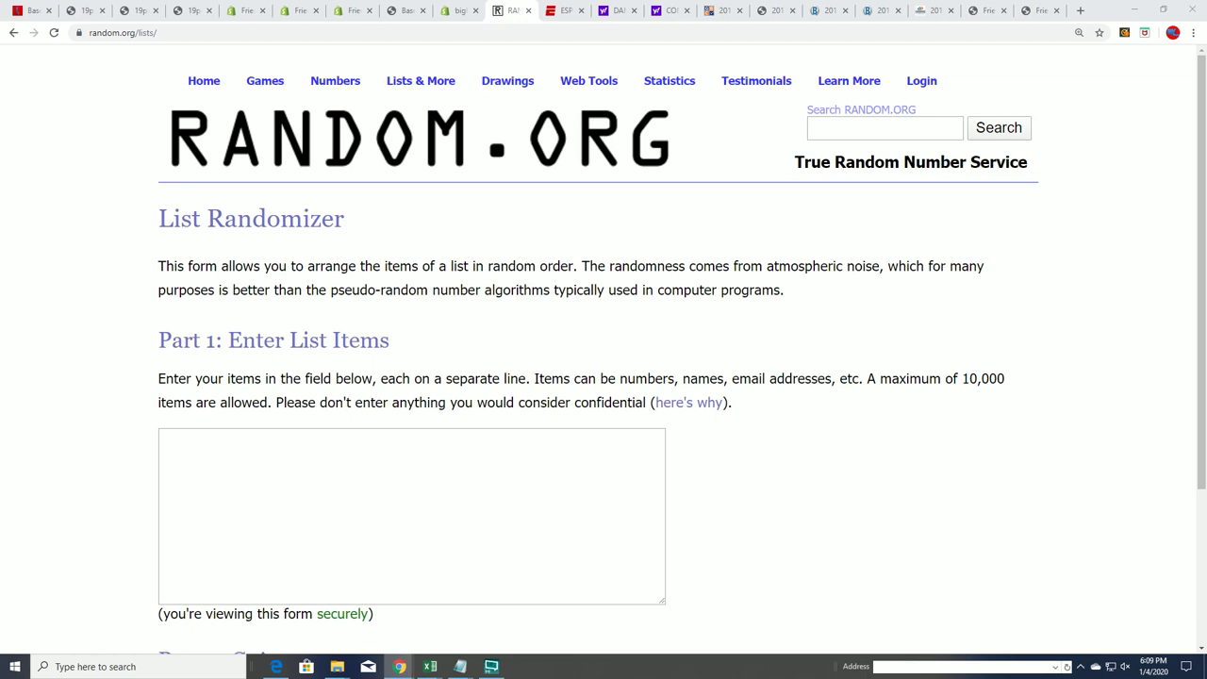
click(460, 667)
drag(564, 572, 555, 351)
right_click(559, 351)
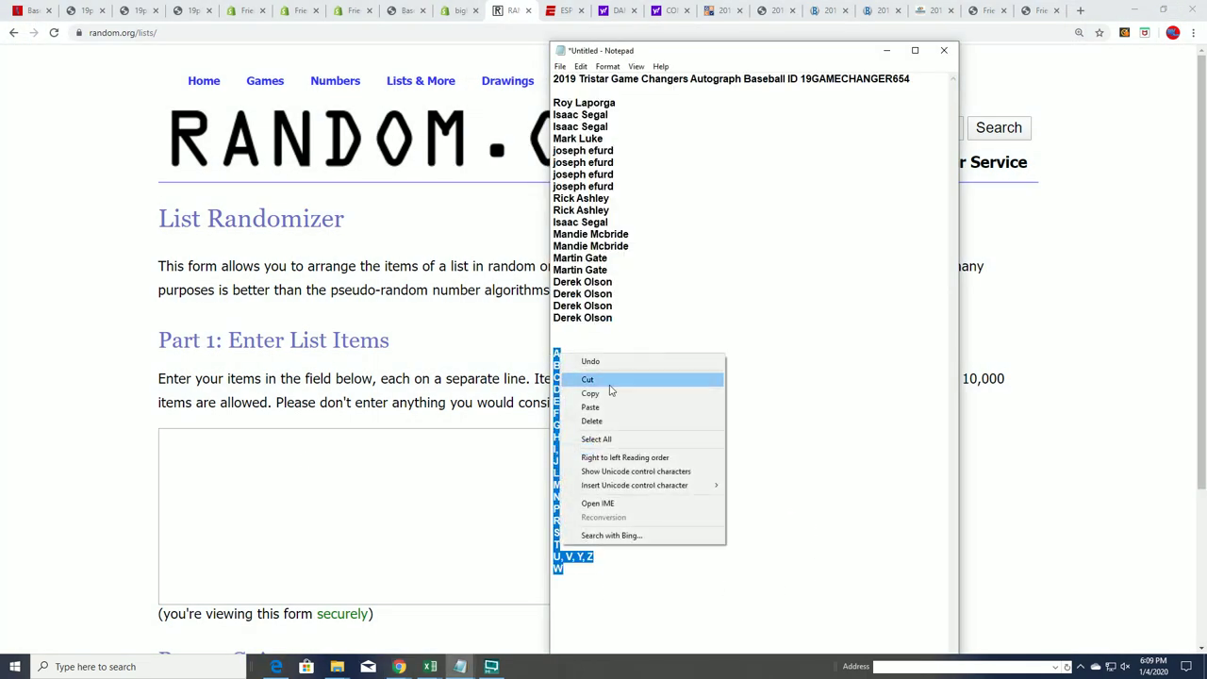
click(583, 394)
Paste the letters into the List Randomizer box and randomize them.
click(193, 453)
right_click(193, 453)
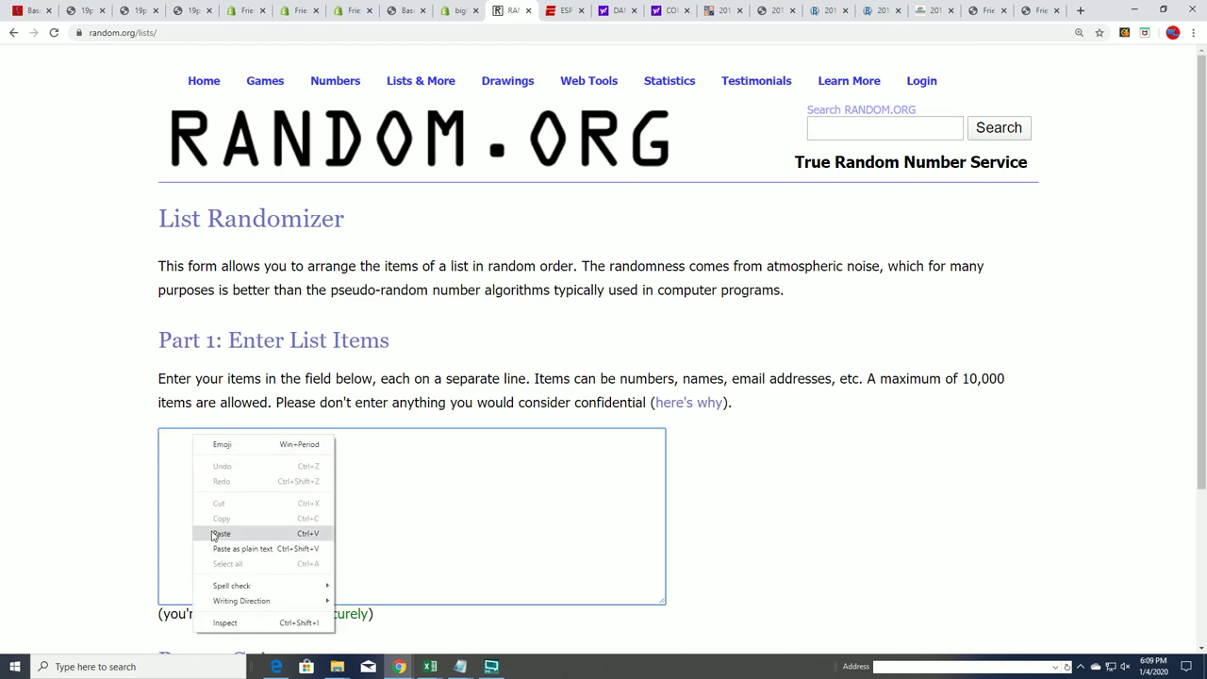
click(214, 534)
scroll(754, 504, down, 2)
click(203, 521)
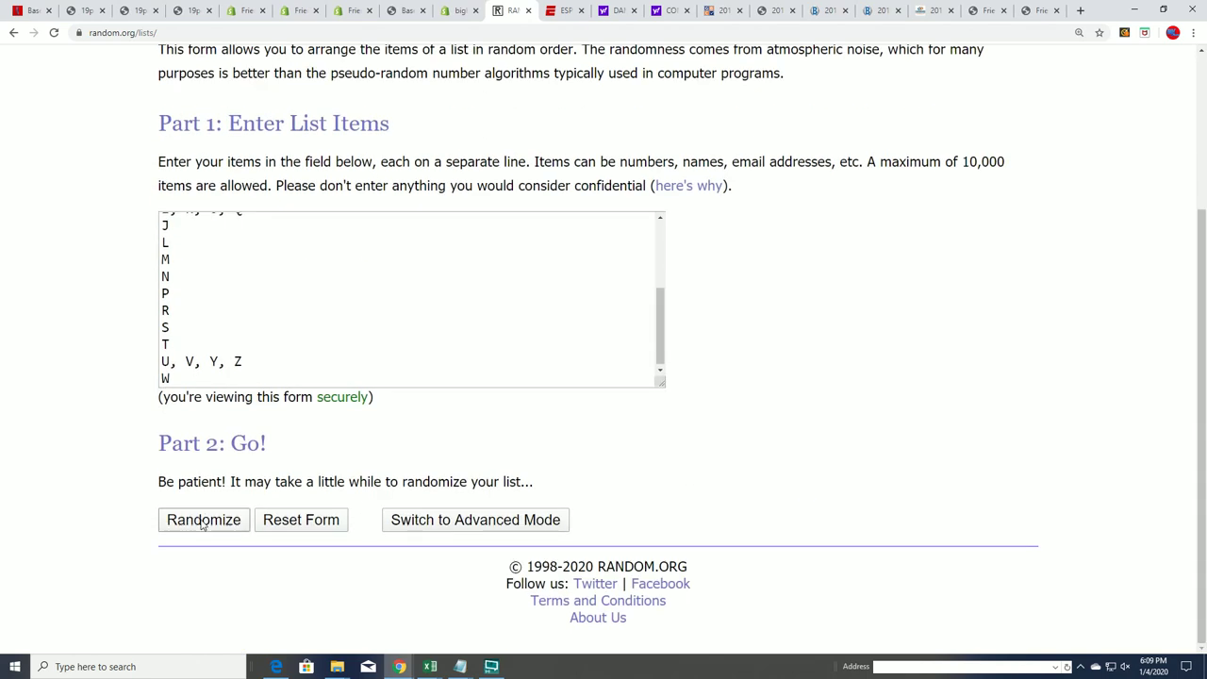
Reshuffle the letter list several more times with Again!
scroll(302, 498, down, 2)
click(190, 526)
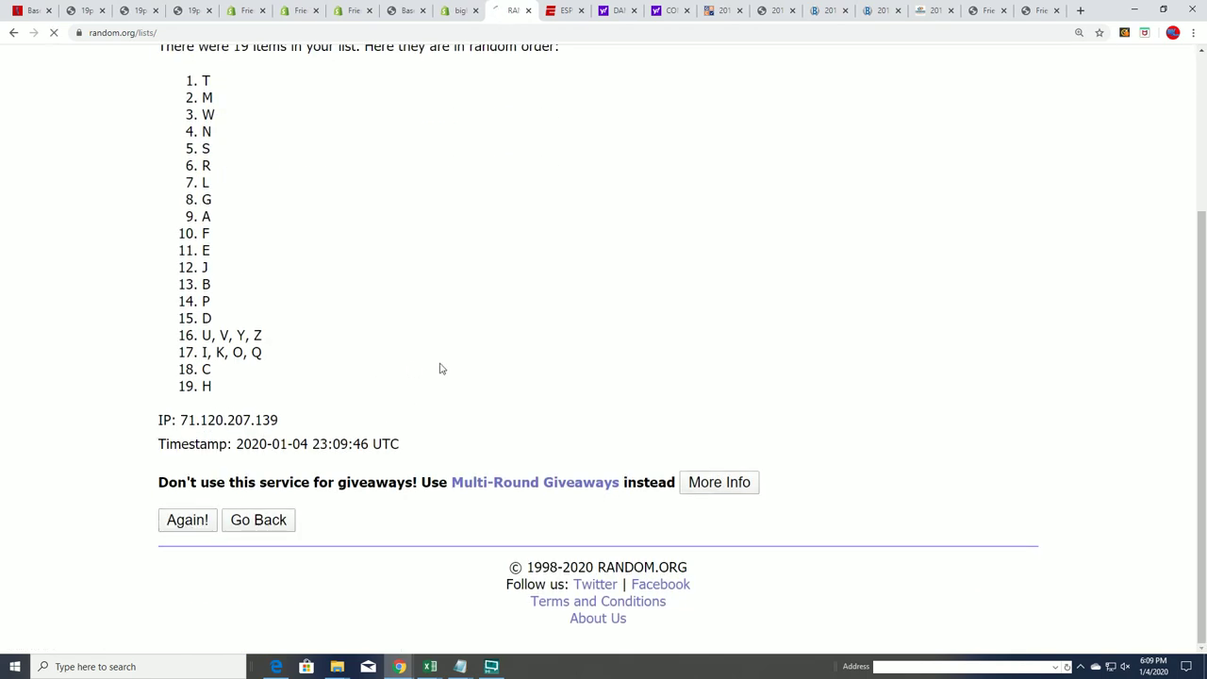
scroll(378, 425, down, 2)
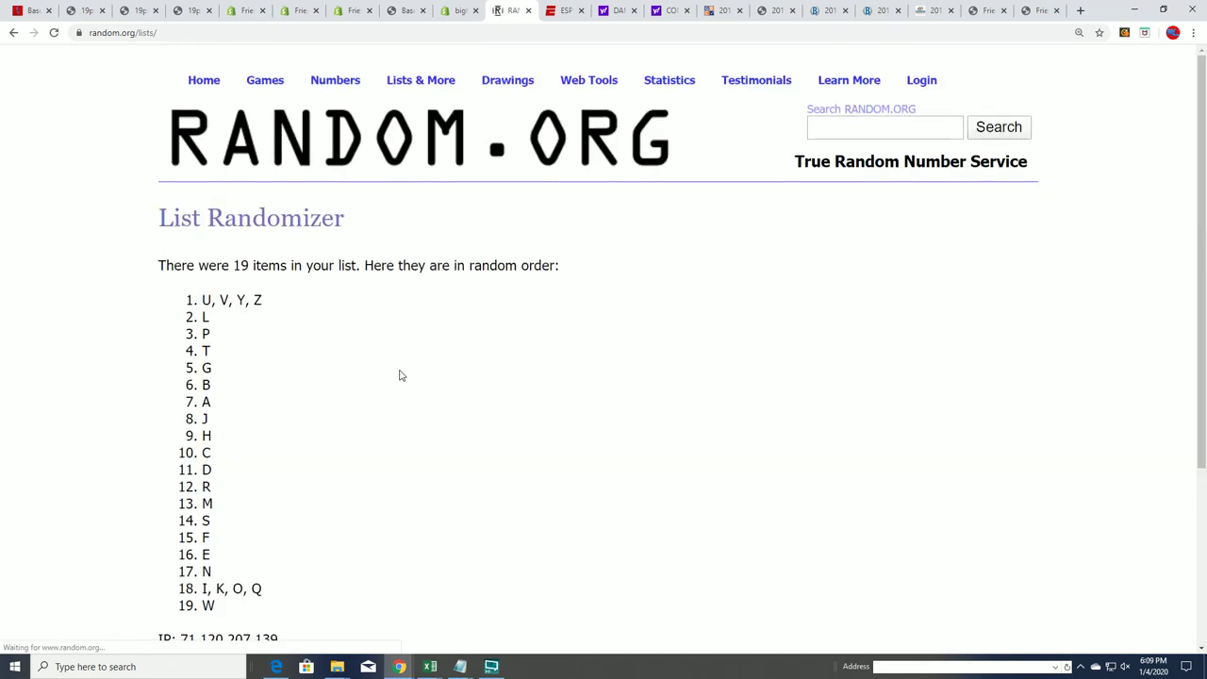
scroll(399, 374, down, 3)
click(187, 524)
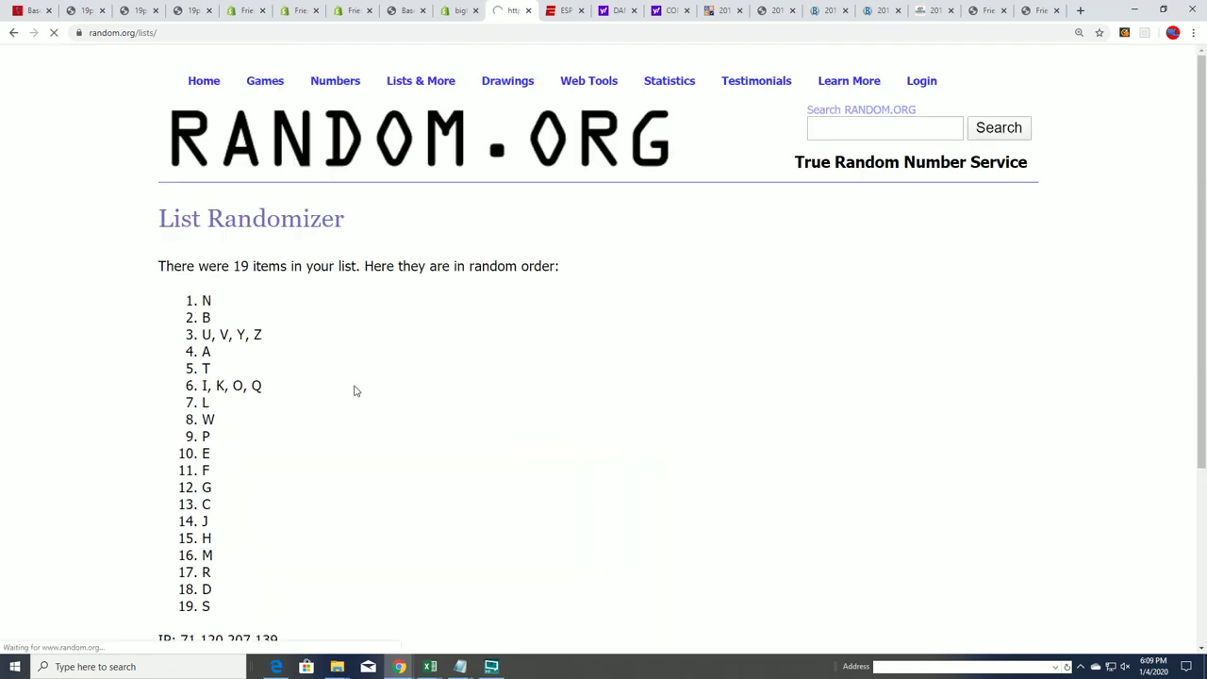
scroll(353, 387, down, 3)
click(177, 519)
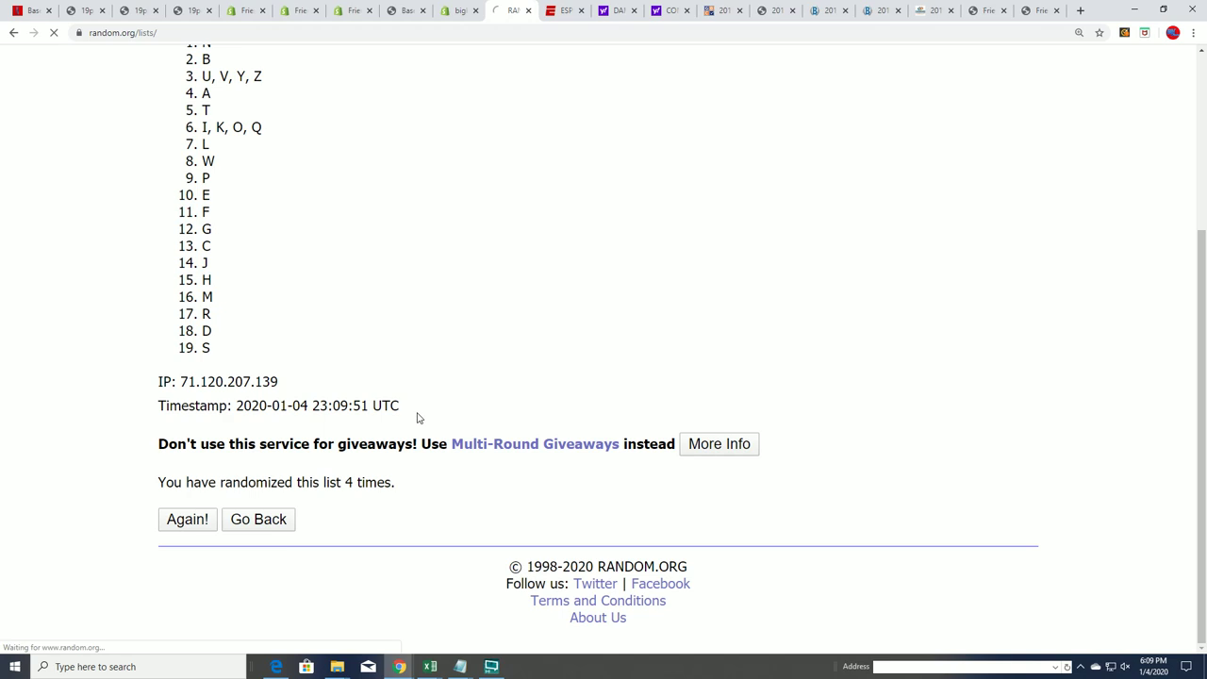
click(198, 526)
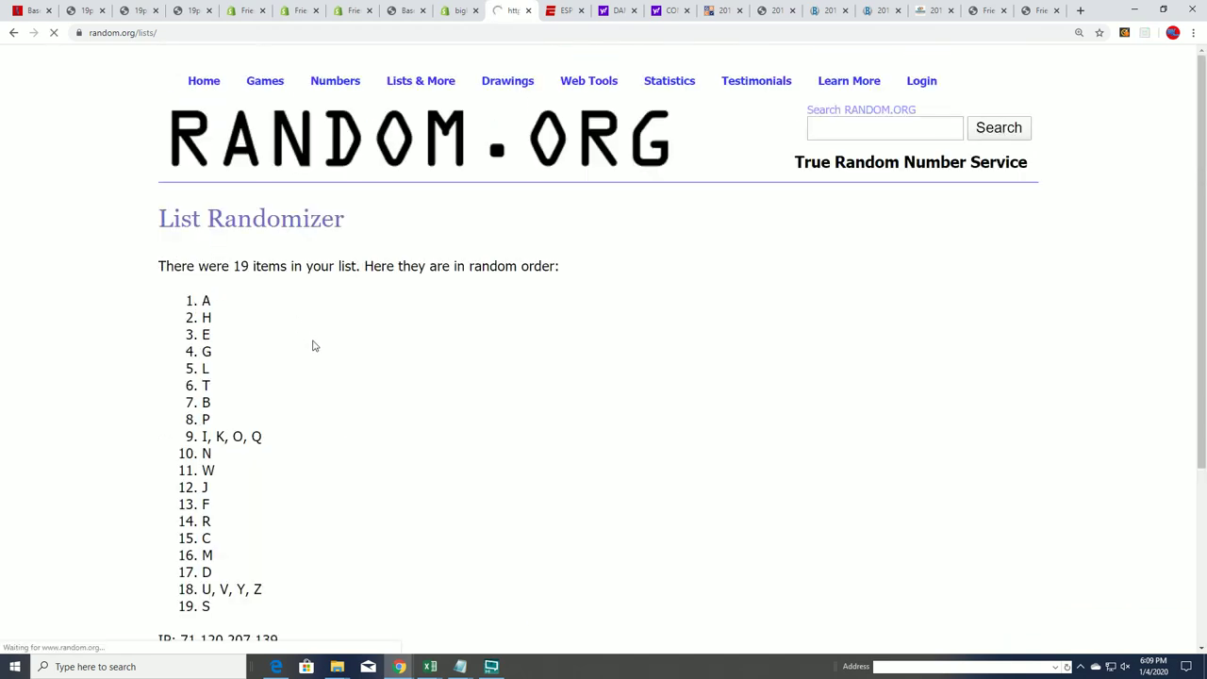
scroll(312, 345, down, 3)
click(199, 525)
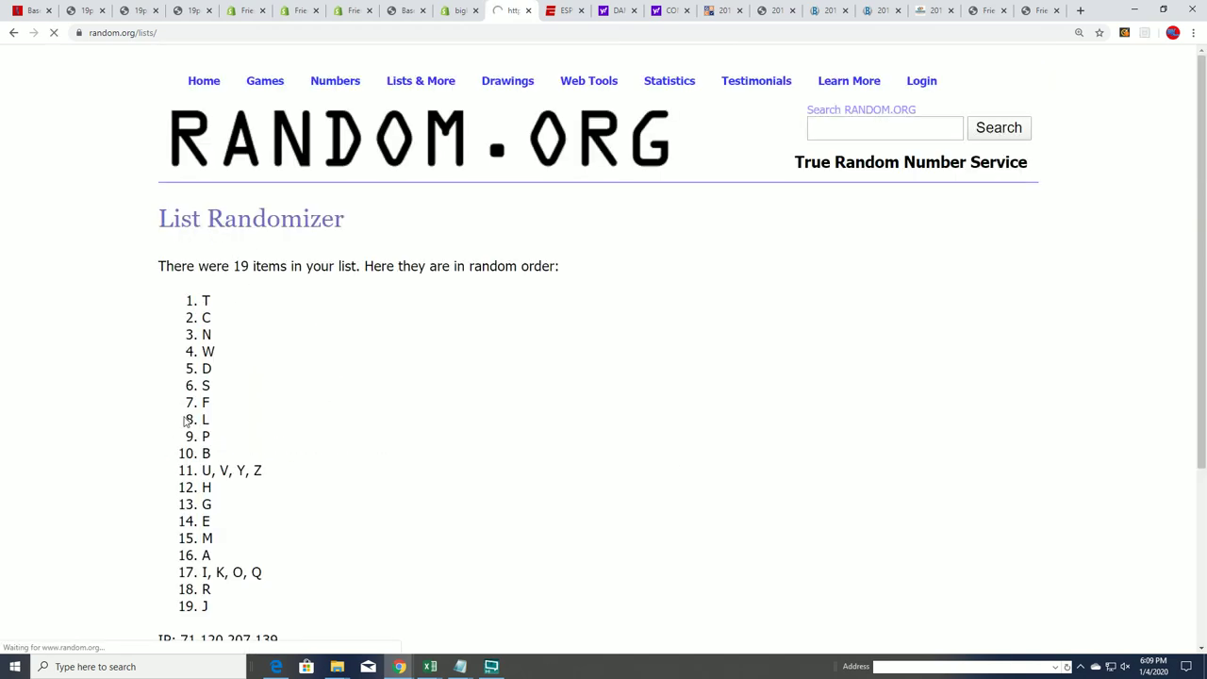
scroll(191, 239, down, 1)
Copy the final randomized letters, T through J.
mouse_move(191, 238)
mouse_down()
mouse_move(221, 304)
mouse_move(249, 541)
mouse_up()
right_click(247, 510)
click(358, 528)
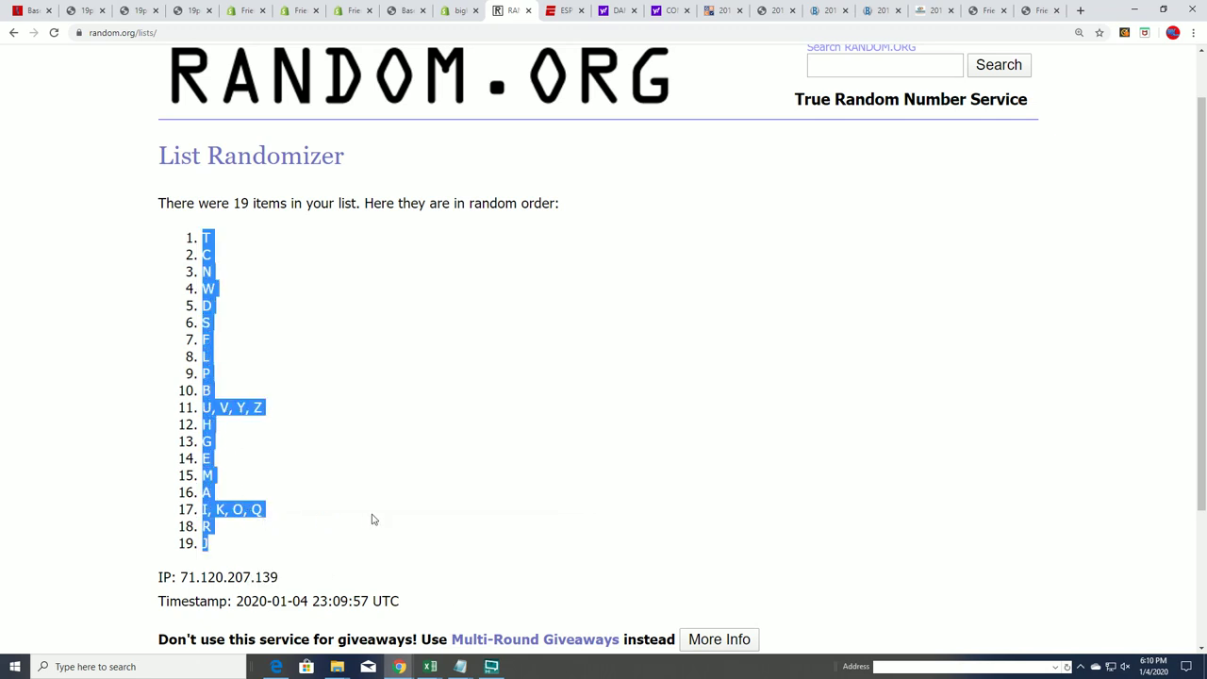
scroll(373, 519, down, 1)
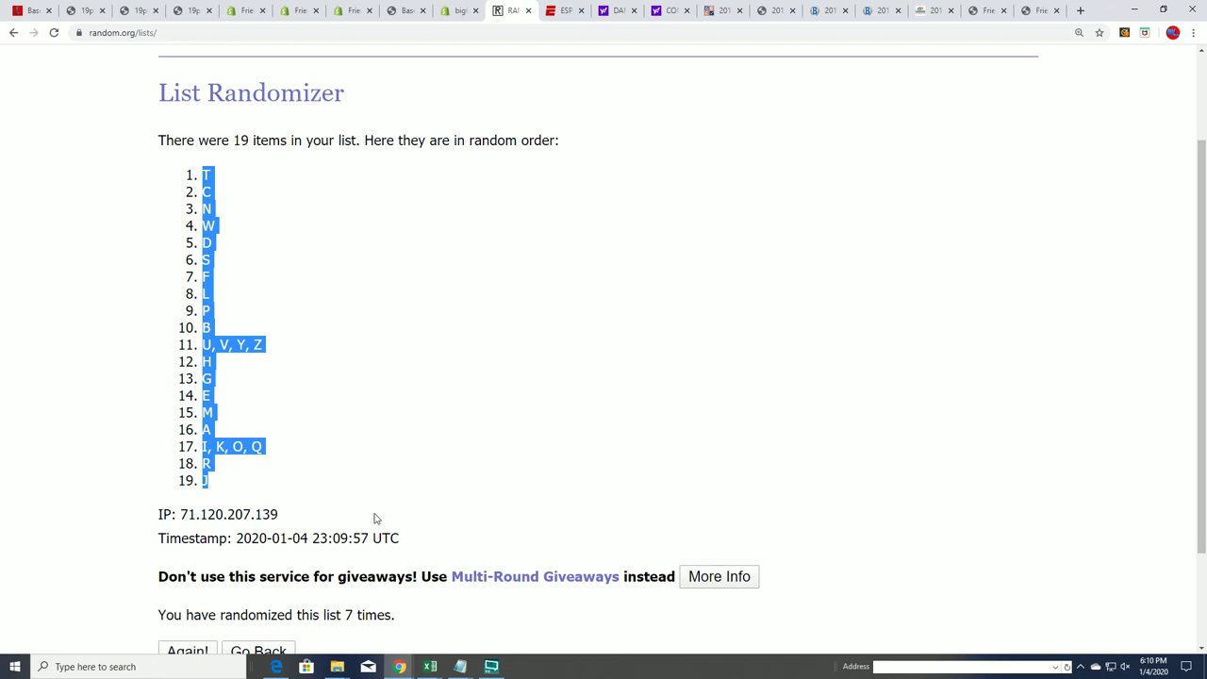
scroll(375, 518, down, 1)
scroll(374, 518, up, 2)
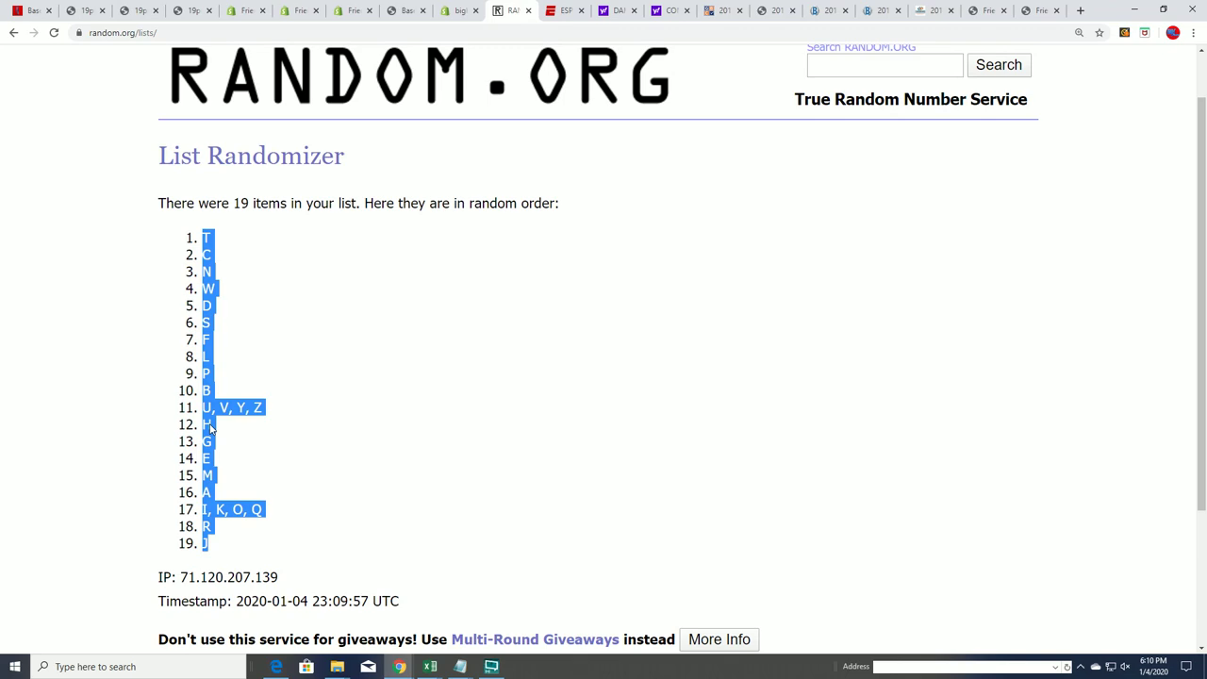
Paste the randomized letters into B2:B20 with Match Destination Formatting.
key(alt+Tab)
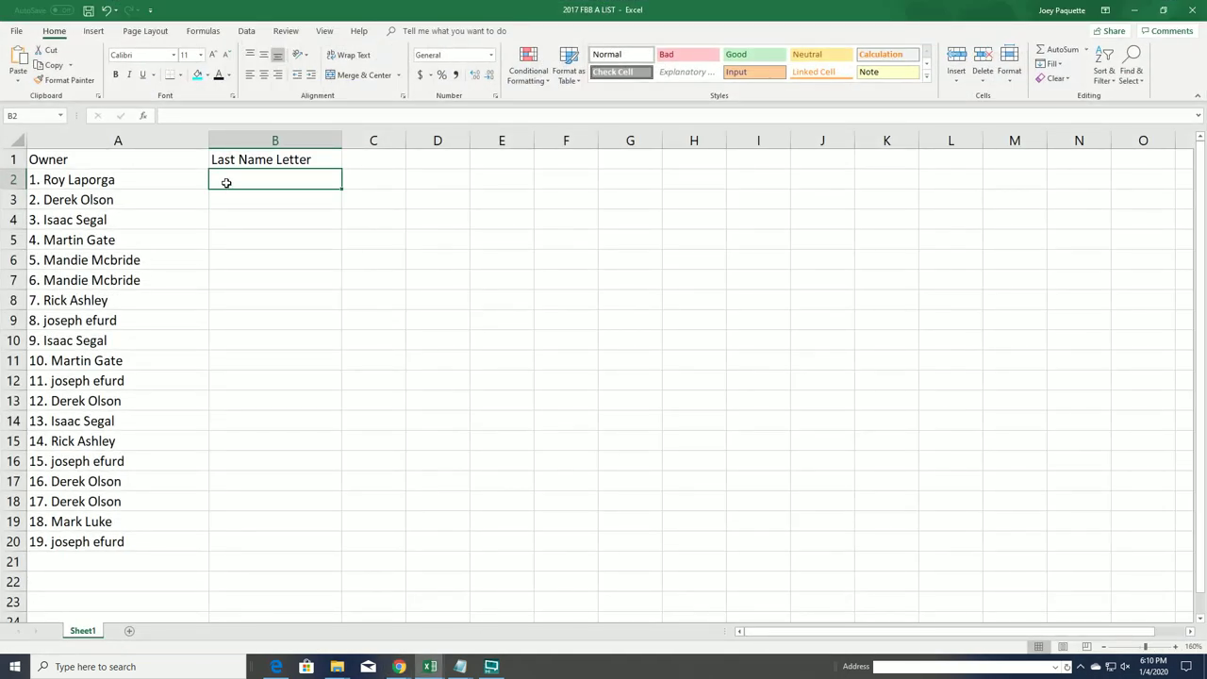
right_click(226, 182)
click(271, 236)
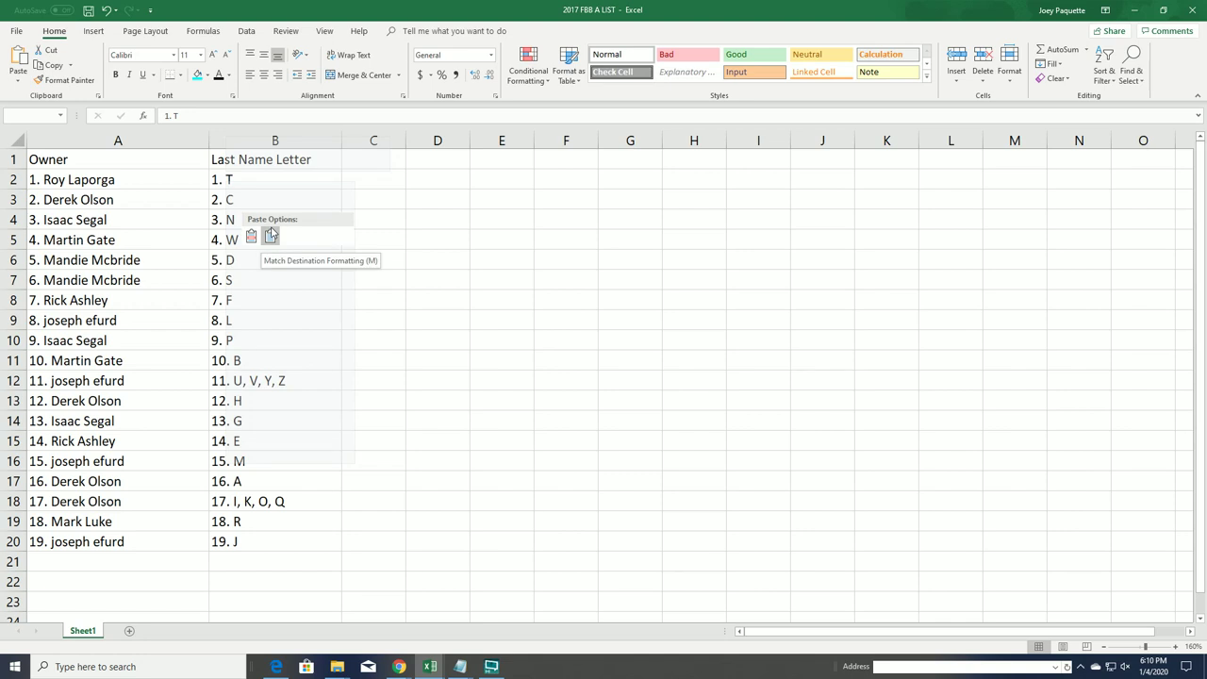
click(271, 236)
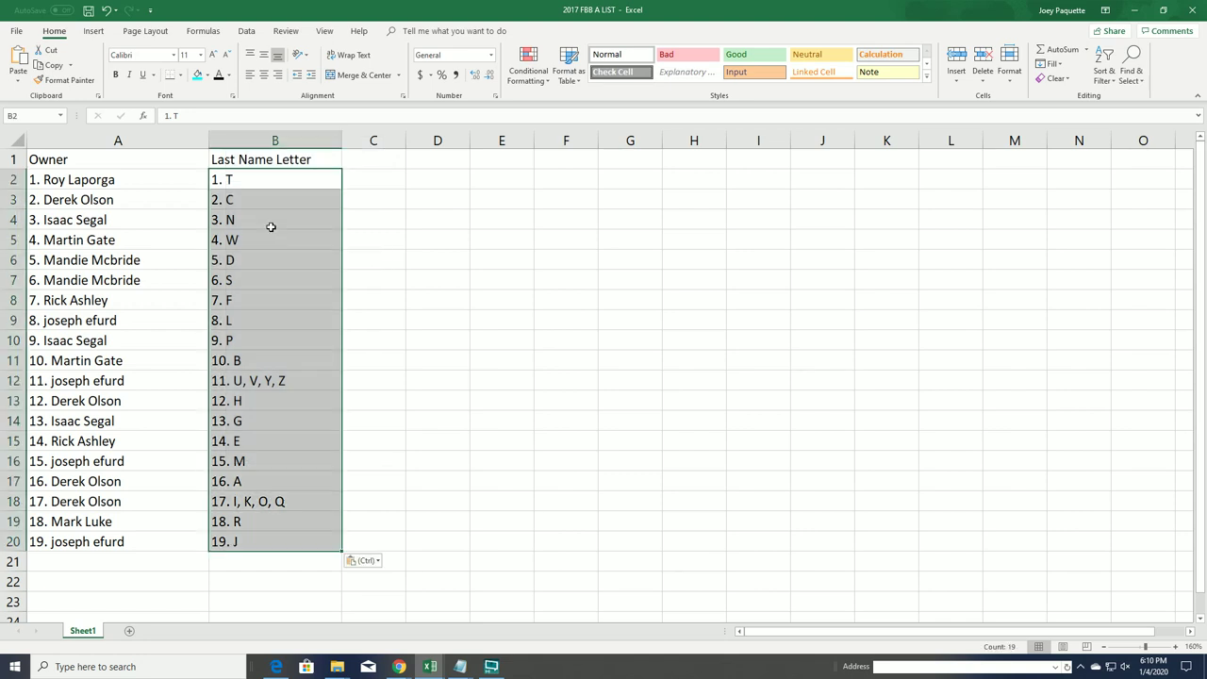
Narrow column A to a width of 17.00 to fit the owner names.
click(161, 236)
click(176, 142)
drag(207, 142, 145, 160)
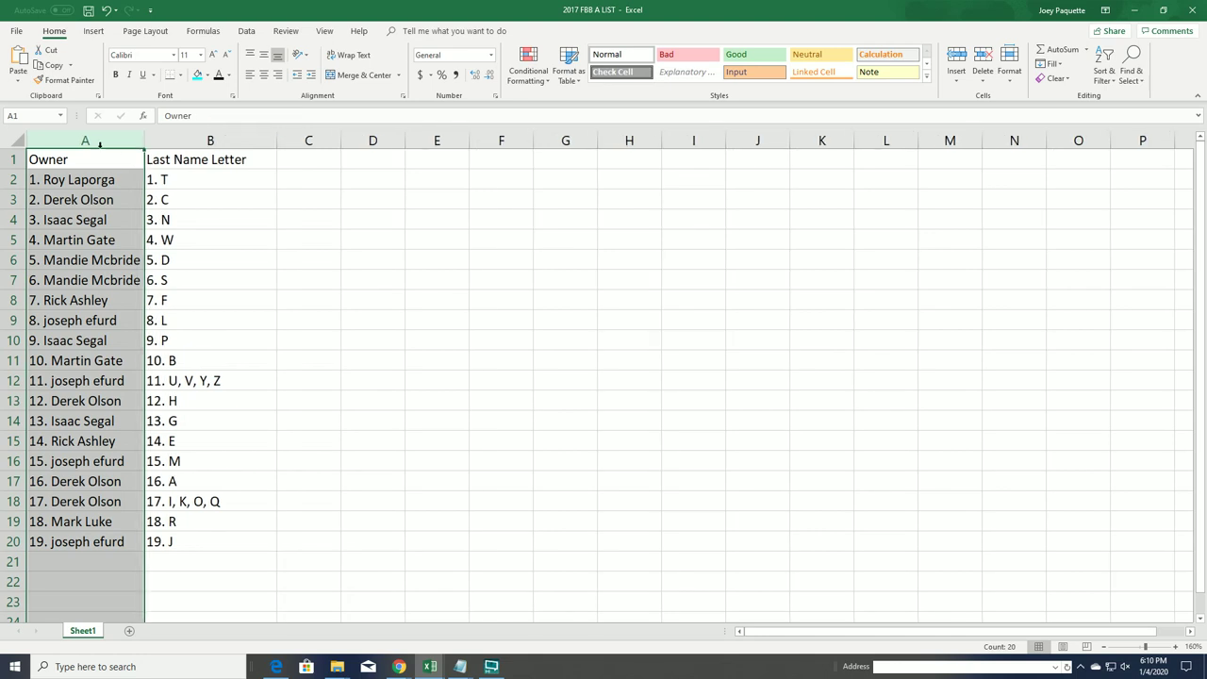